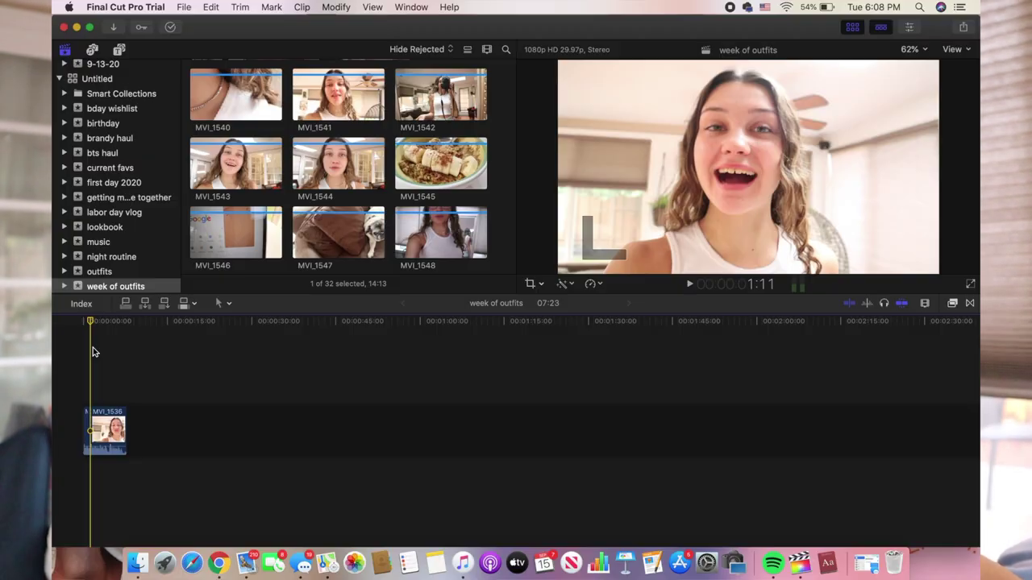
Step: Preview the opening clips, then add a Ken Burns zoom on the mirror shot and play it back
{"action": "key", "text": "space"}
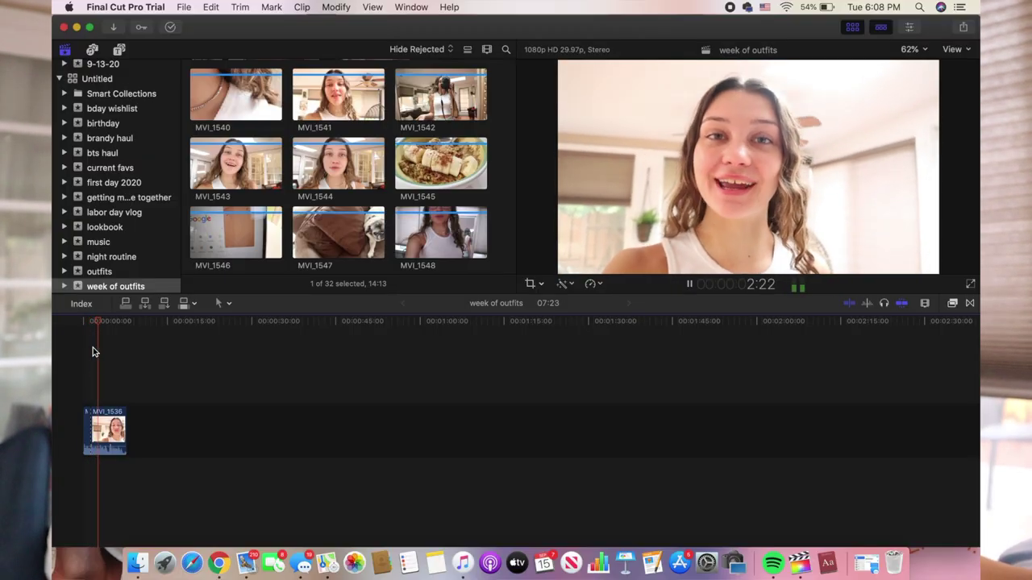
{"action": "key", "text": "space"}
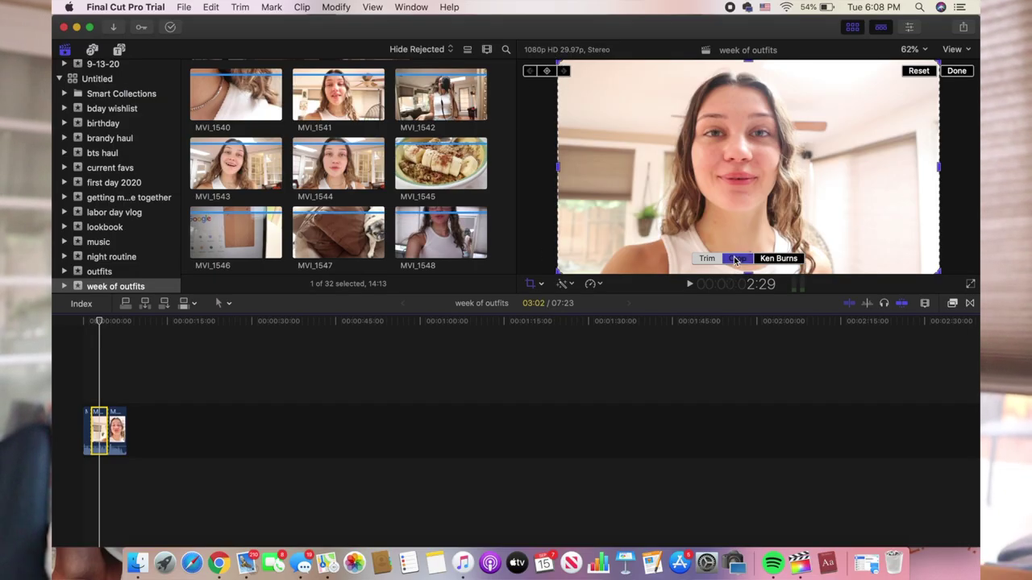
{"action": "left_click_drag", "start_coordinate": [555, 61], "coordinate": [599, 91]}
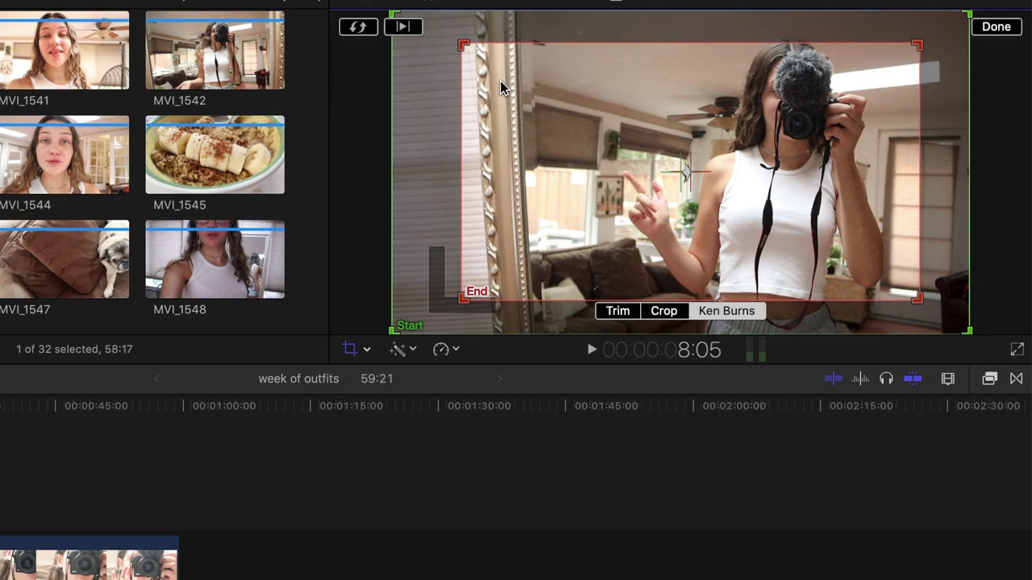
{"action": "key", "text": "space"}
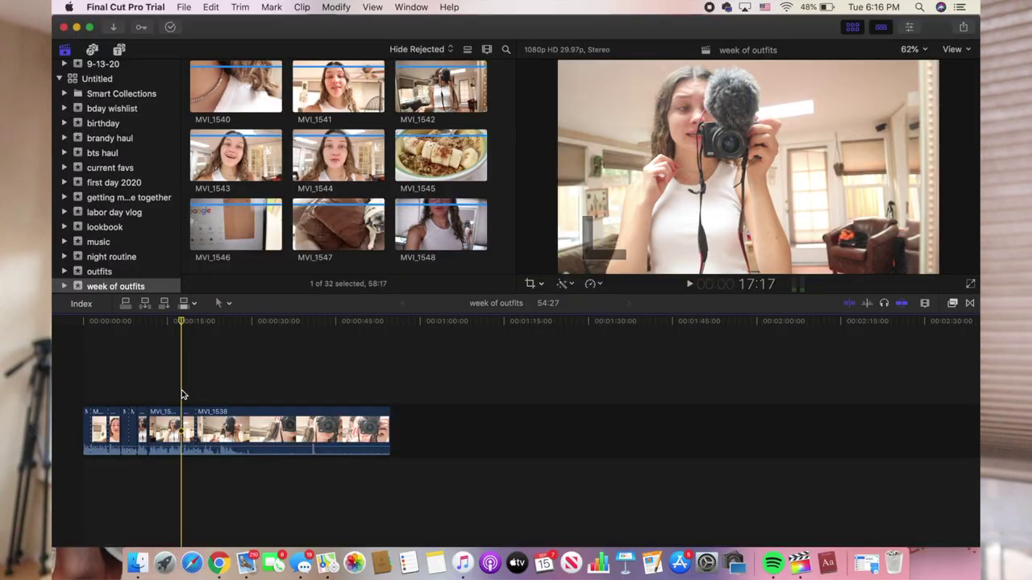
Step: Detach the audio from the short storyline clip and shift it later in time
{"action": "left_click", "coordinate": [188, 413]}
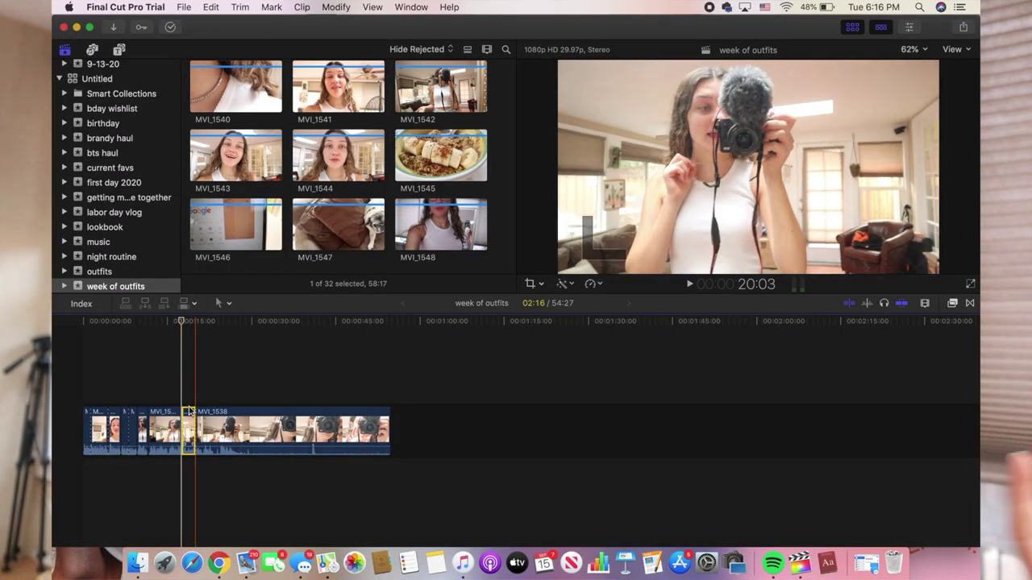
{"action": "right_click", "coordinate": [189, 412]}
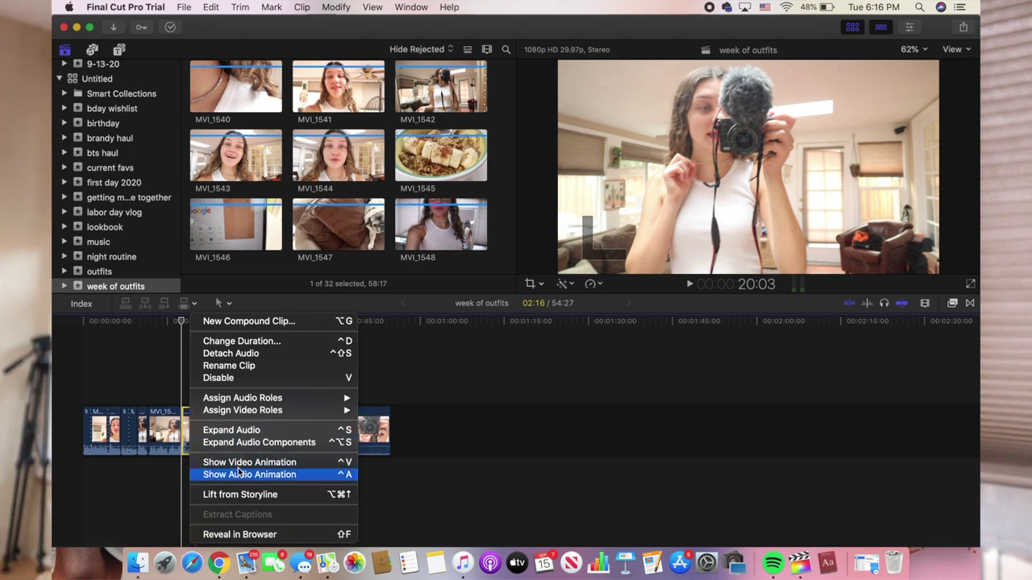
{"action": "left_click", "coordinate": [252, 354]}
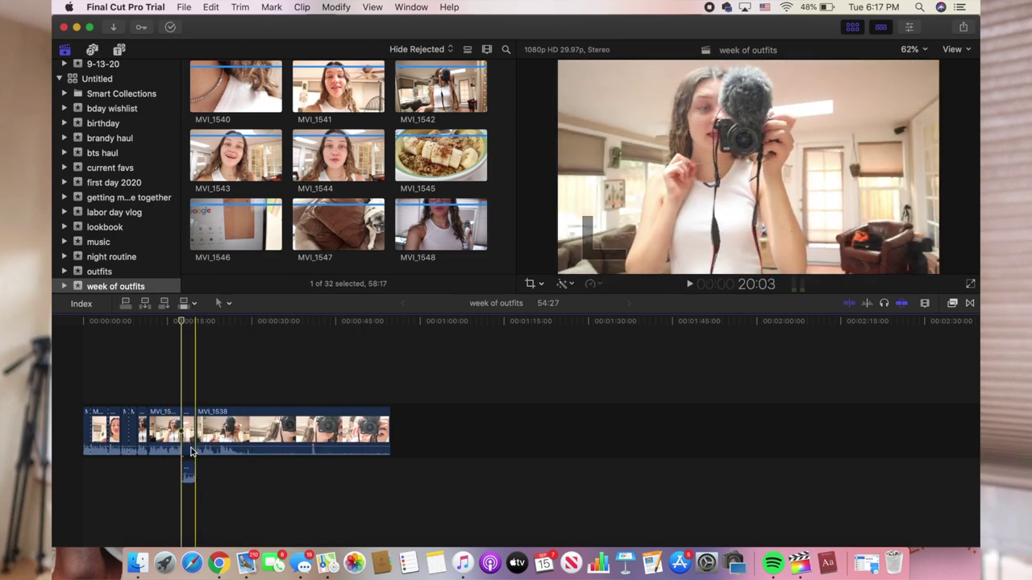
{"action": "left_click_drag", "start_coordinate": [193, 475], "coordinate": [213, 476]}
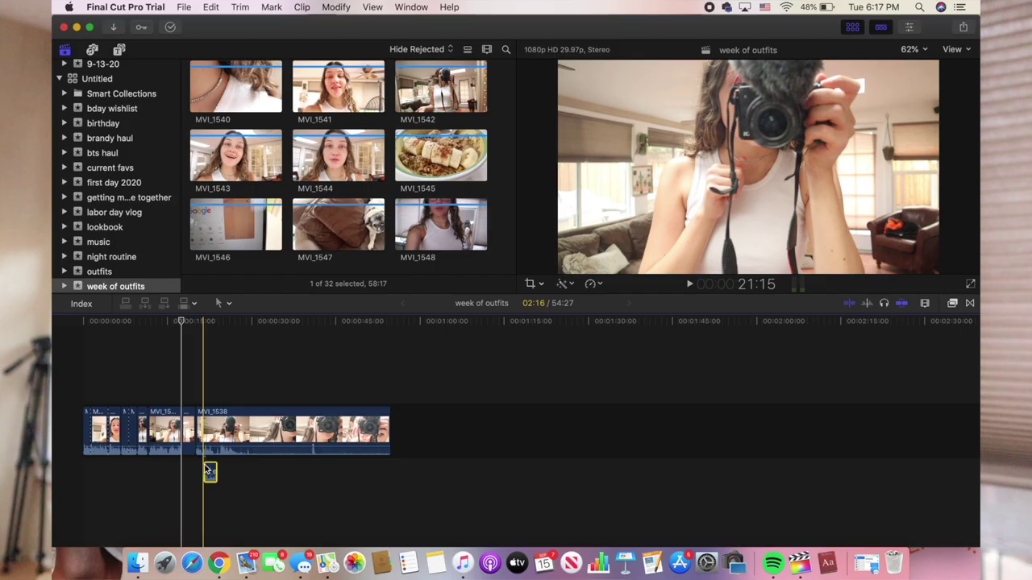
Step: Try inserting MVI_1540 into the storyline, undo it, and slide the detached audio back earlier
{"action": "left_click", "coordinate": [191, 442]}
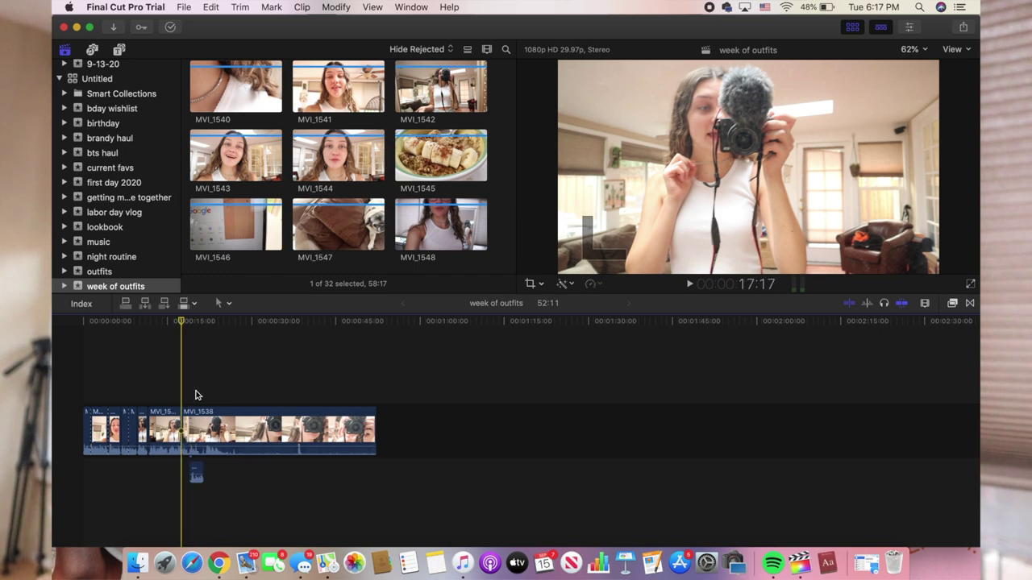
{"action": "left_click_drag", "start_coordinate": [246, 101], "coordinate": [216, 399]}
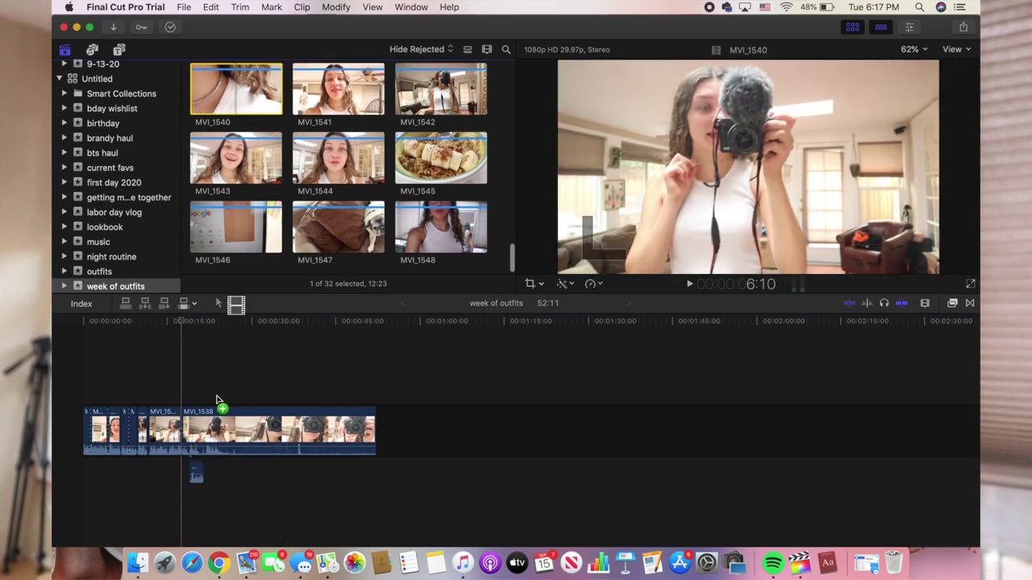
{"action": "left_click_drag", "start_coordinate": [181, 441], "coordinate": [182, 440]}
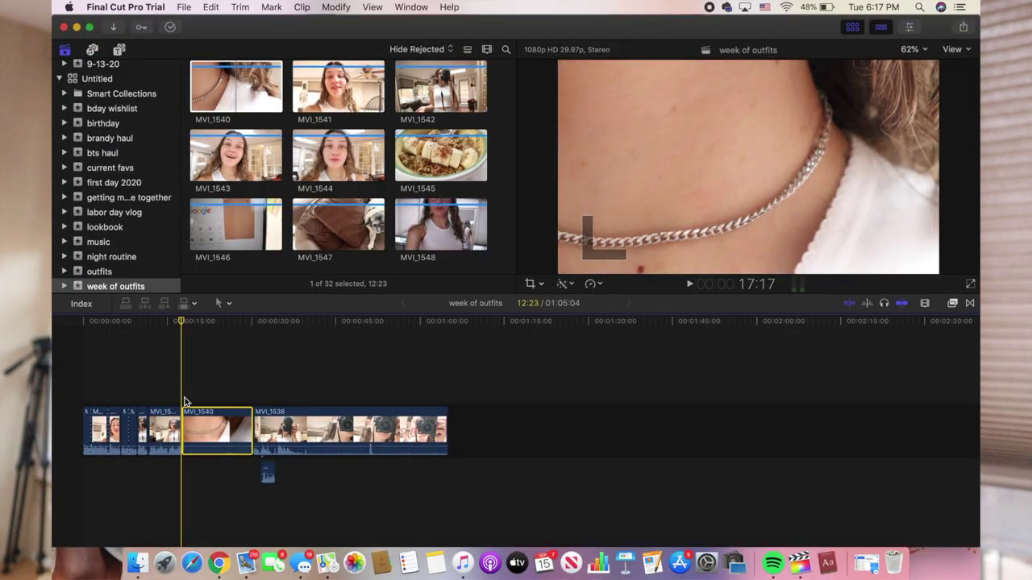
{"action": "key", "text": "Delete"}
{"action": "left_click_drag", "start_coordinate": [203, 473], "coordinate": [188, 467]}
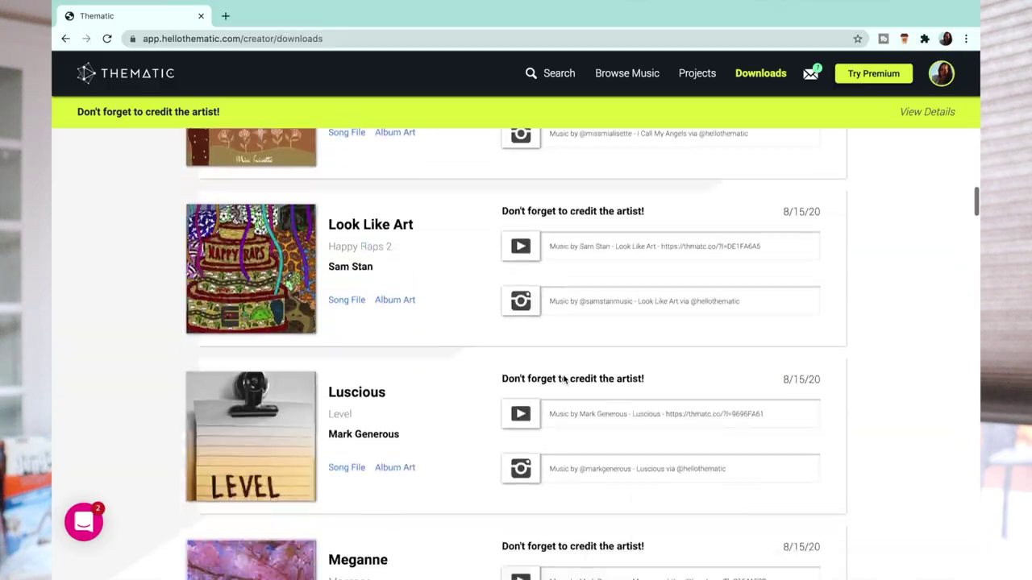
Step: Get the Thematic download of Alright by UNBLOOM x Disco Shrine, then close the browser
{"action": "scroll", "coordinate": [564, 379], "scroll_direction": "up", "scroll_amount": 15}
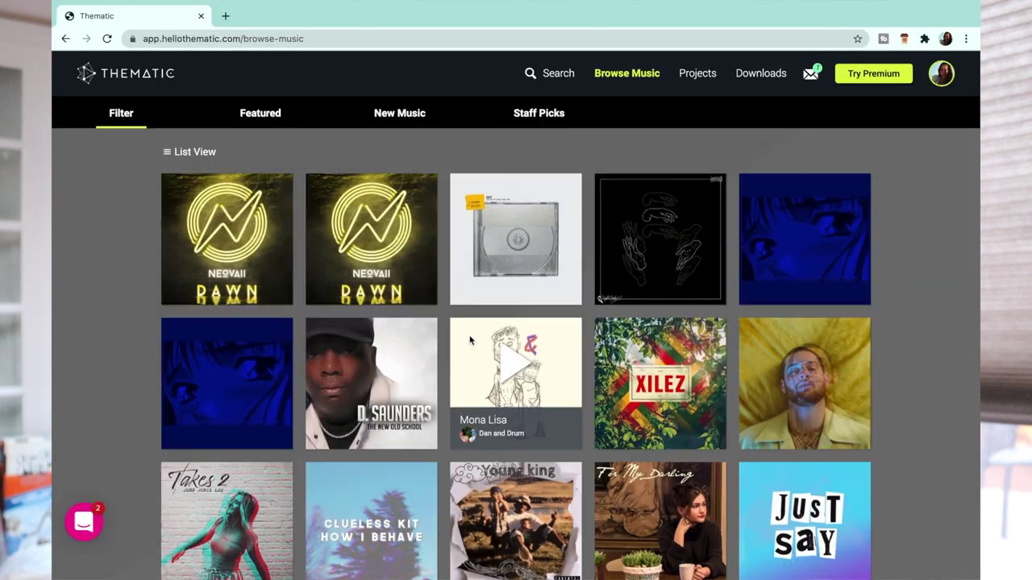
{"action": "scroll", "coordinate": [469, 338], "scroll_direction": "down", "scroll_amount": 10}
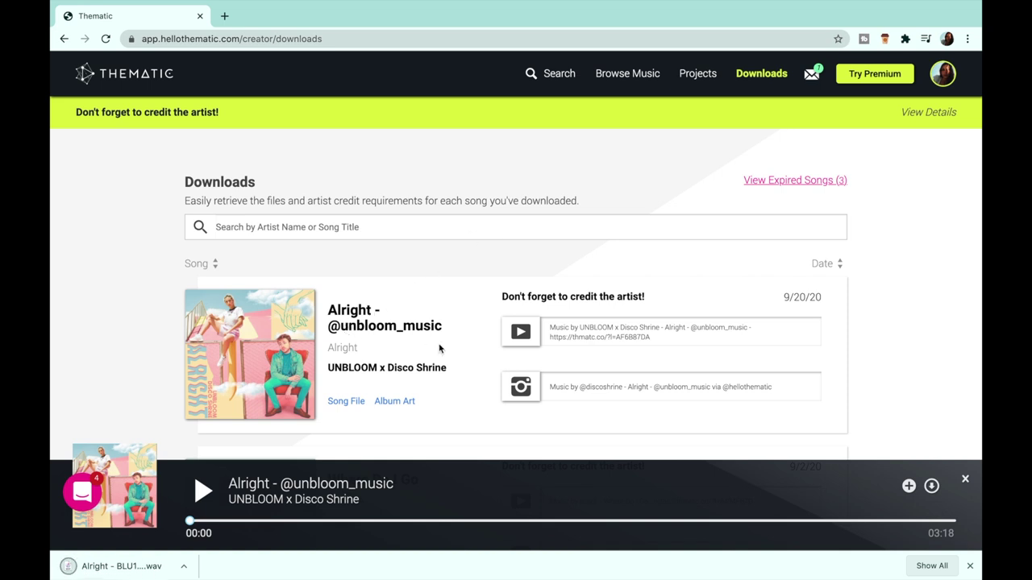
{"action": "left_click", "coordinate": [200, 16]}
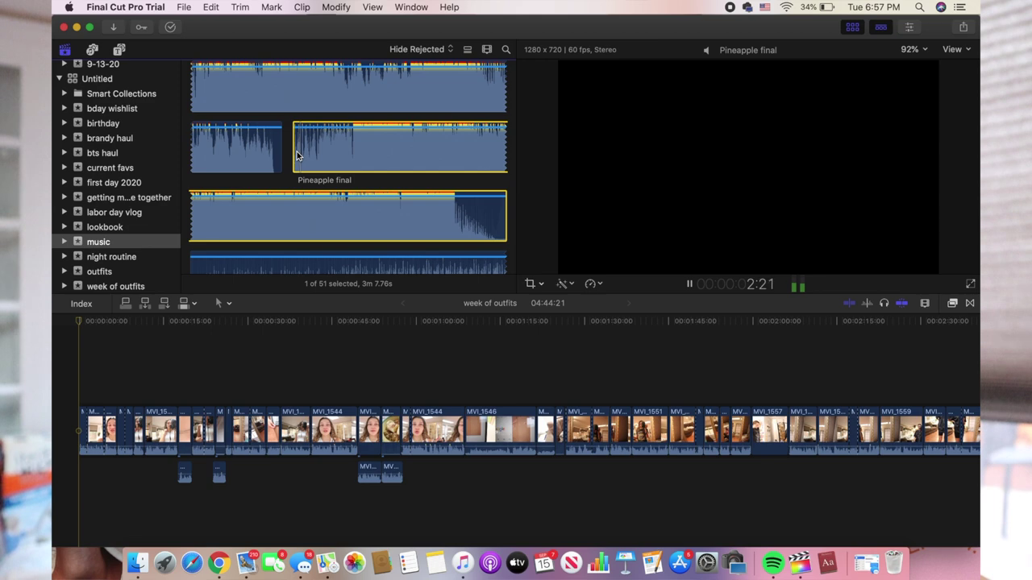
Step: Place Pineapple final under the vlog as music and lower its volume to about -45 dB
{"action": "key", "text": "XF86AudioLowerVolume"}
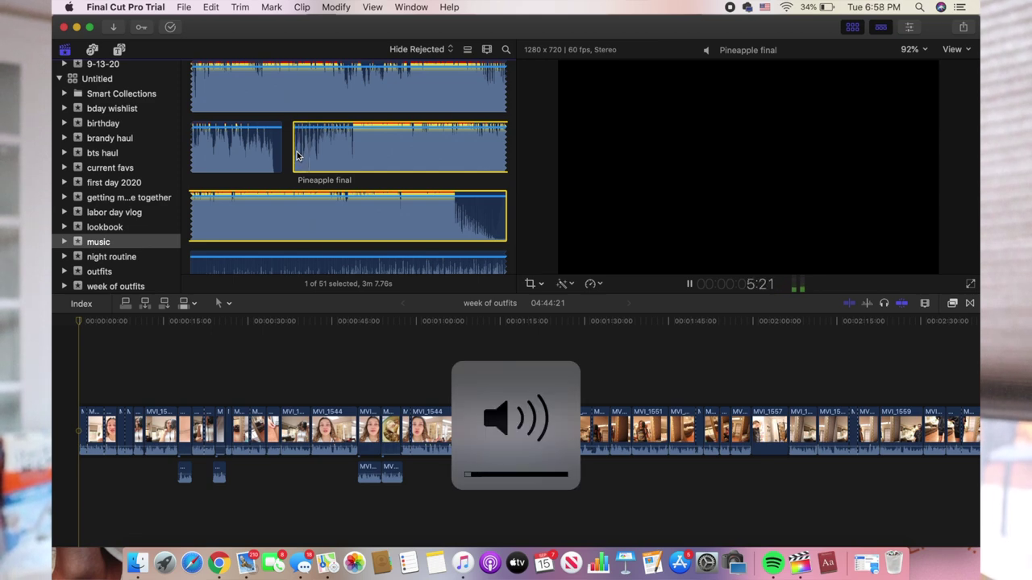
{"action": "left_click_drag", "start_coordinate": [321, 155], "coordinate": [89, 501]}
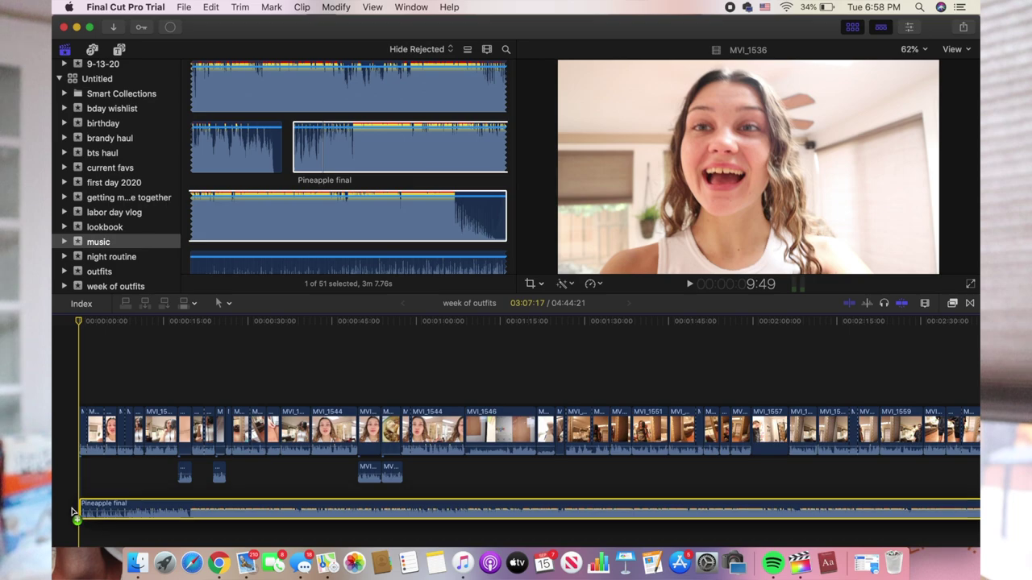
{"action": "left_click", "coordinate": [146, 506]}
{"action": "key", "text": "space"}
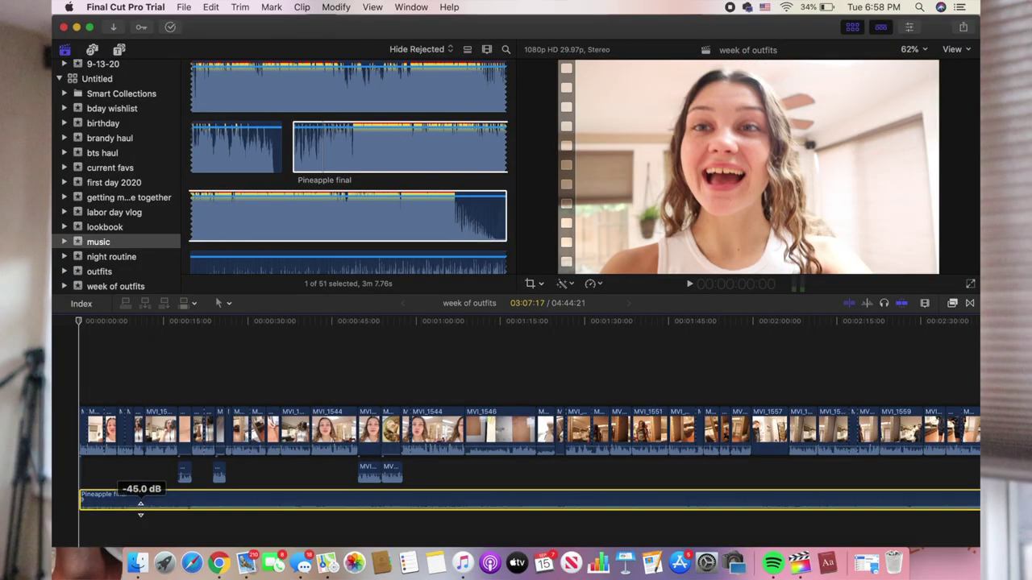
{"action": "left_click_drag", "start_coordinate": [141, 510], "coordinate": [138, 503]}
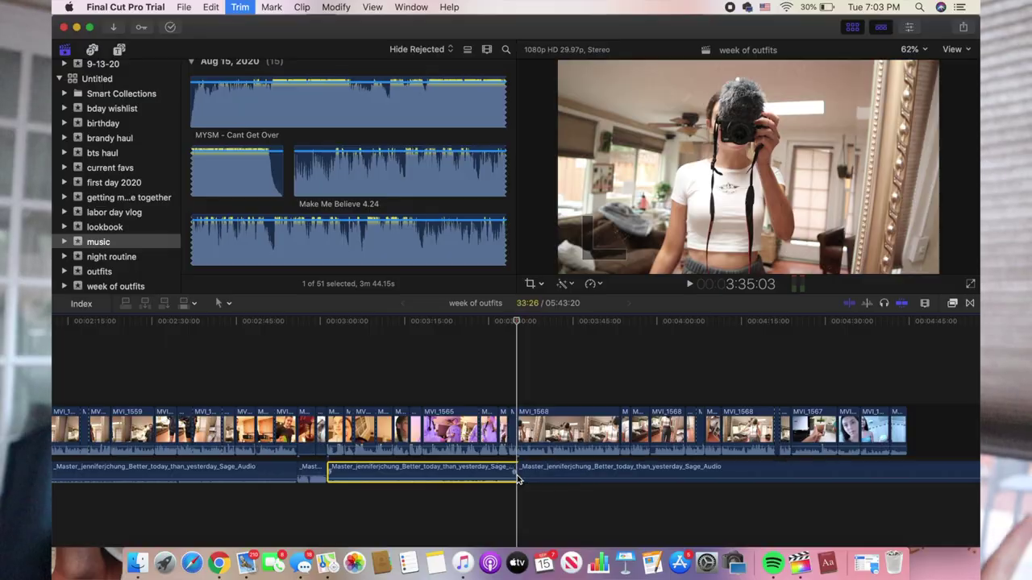
{"action": "left_click", "coordinate": [532, 476]}
Step: Delete the unwanted audio clip and split Sam Stan - Look Like Art where the video ends
{"action": "key", "text": "Delete"}
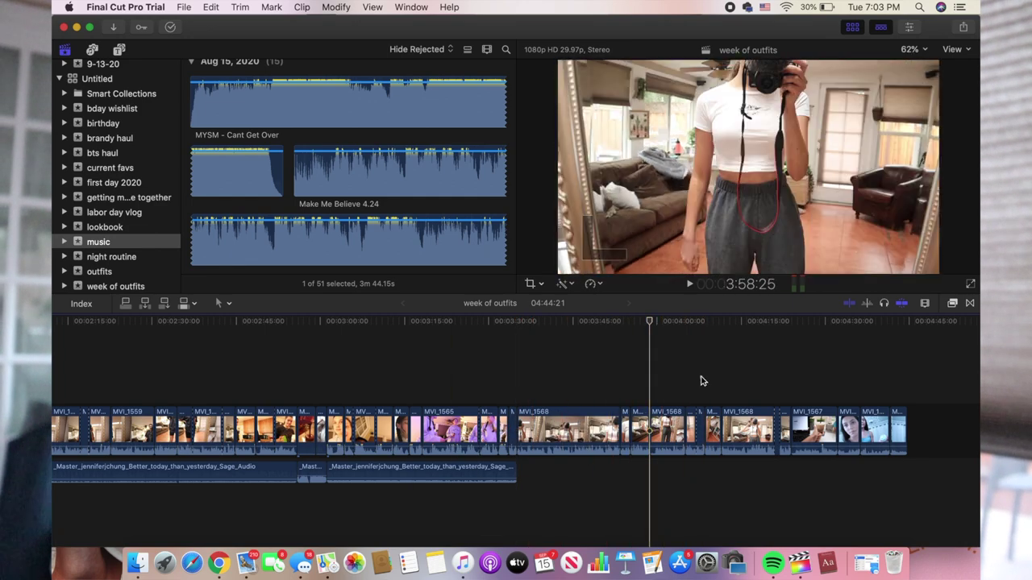
{"action": "left_click", "coordinate": [703, 382]}
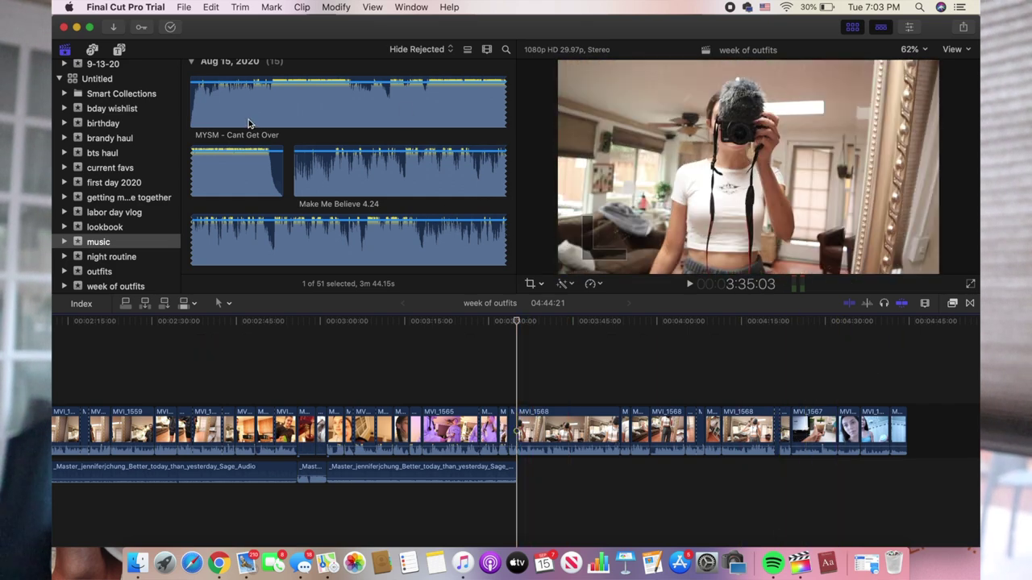
{"action": "scroll", "coordinate": [248, 124], "scroll_direction": "up", "scroll_amount": 5}
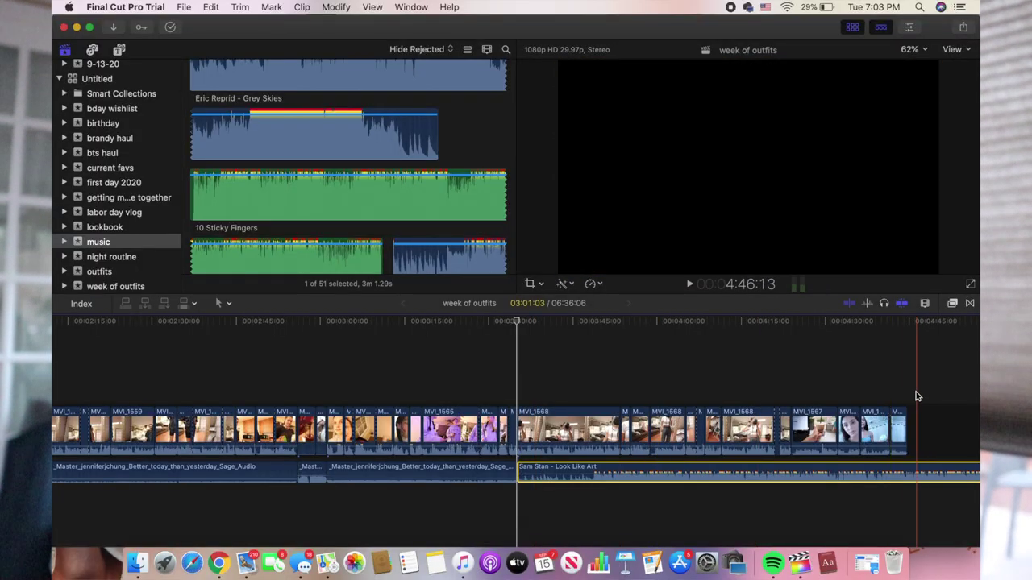
{"action": "left_click", "coordinate": [911, 472]}
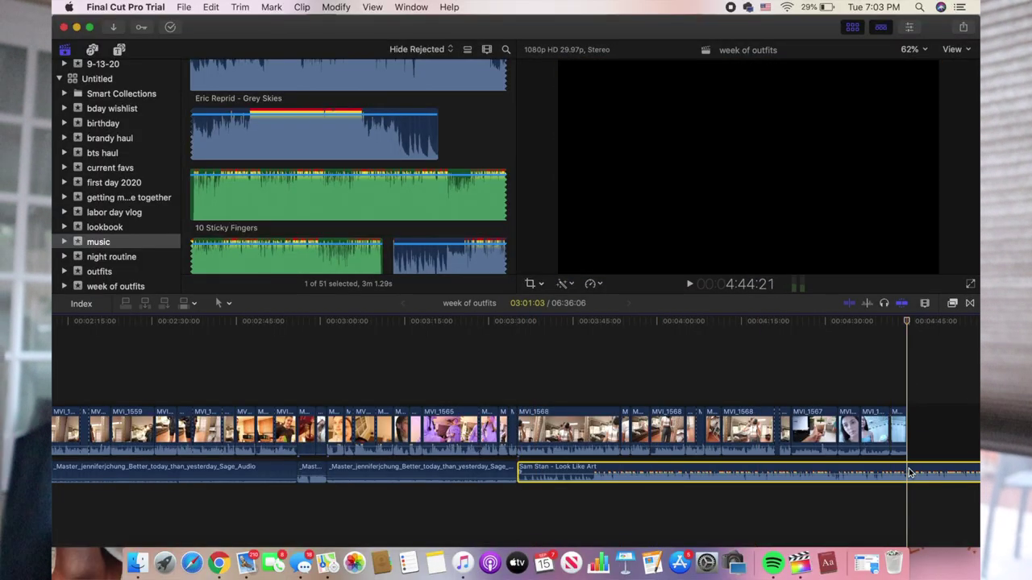
{"action": "key", "text": "super+b"}
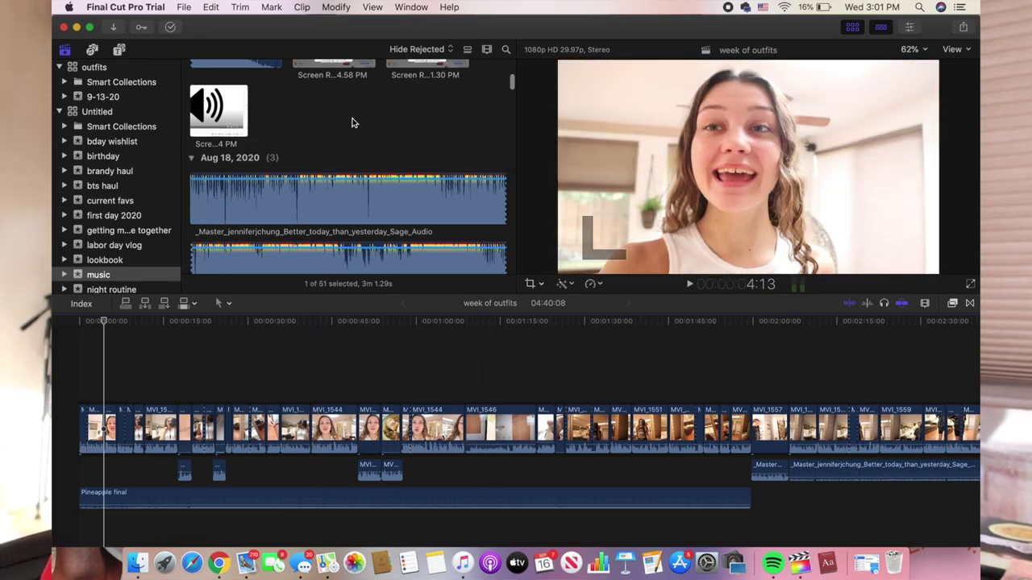
{"action": "scroll", "coordinate": [352, 123], "scroll_direction": "down", "scroll_amount": 10}
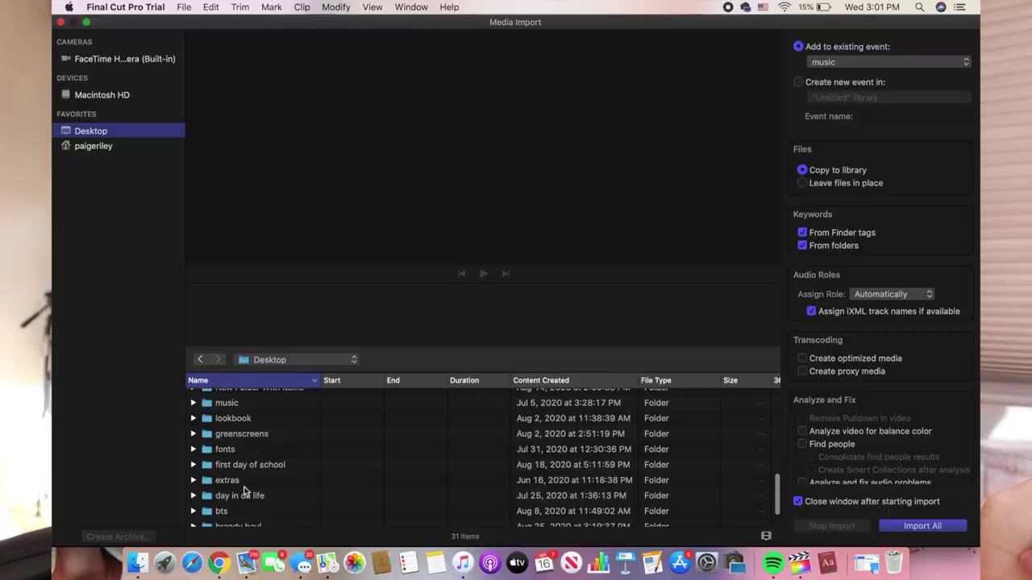
Step: Import White_thumb.png from the extras folder and place it above the first clip
{"action": "left_click", "coordinate": [243, 483]}
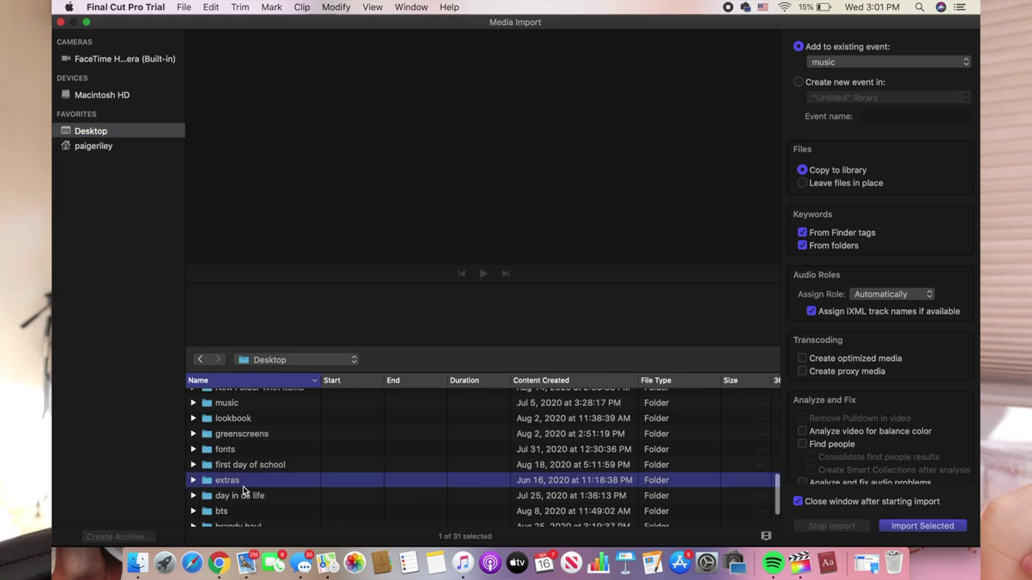
{"action": "double_click", "coordinate": [243, 484]}
{"action": "left_click", "coordinate": [245, 398]}
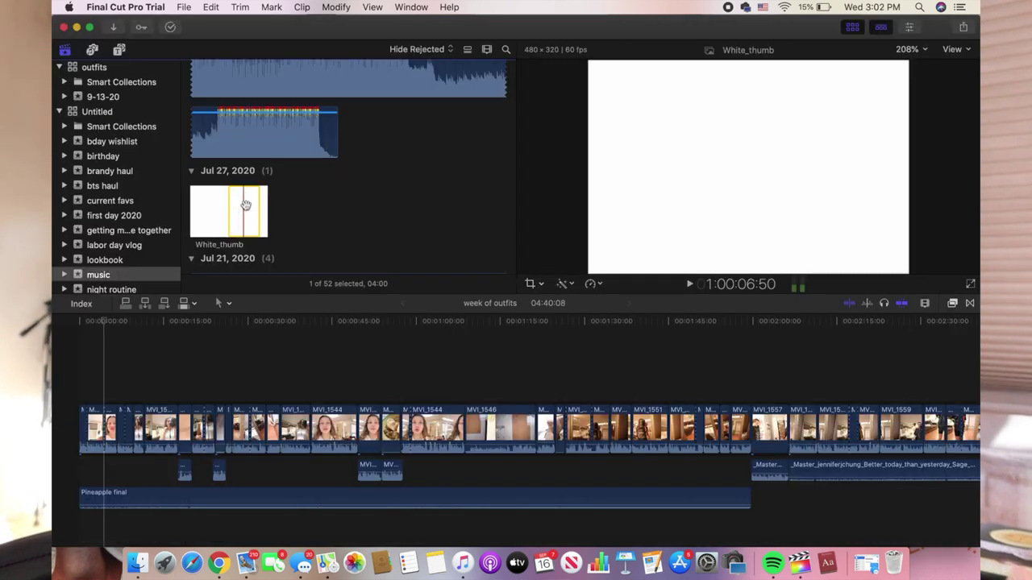
{"action": "left_click_drag", "start_coordinate": [187, 302], "coordinate": [105, 377]}
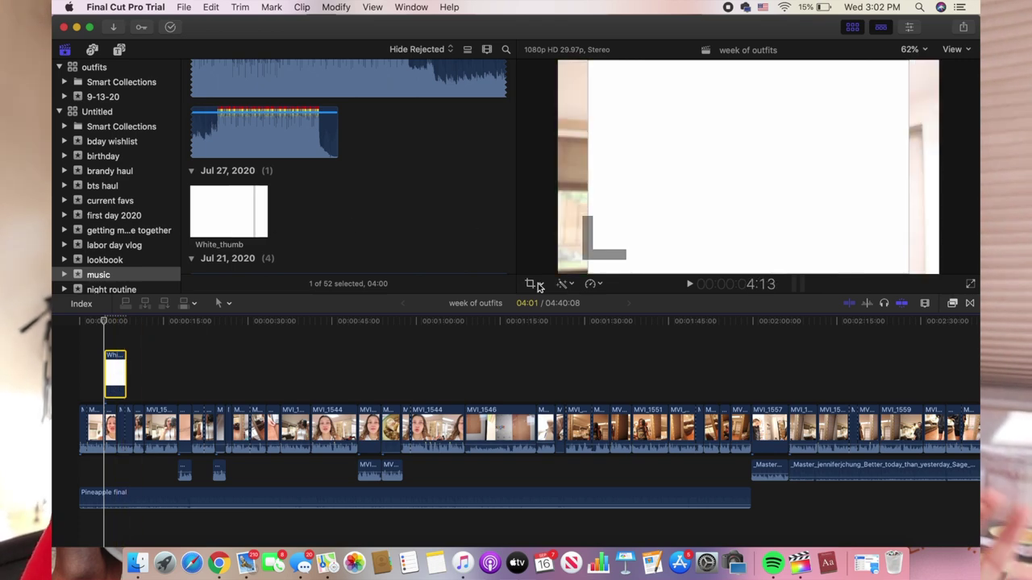
Step: Crop the White_thumb overlay 25 top and bottom and lower its opacity to 36.02%
{"action": "left_click", "coordinate": [735, 259]}
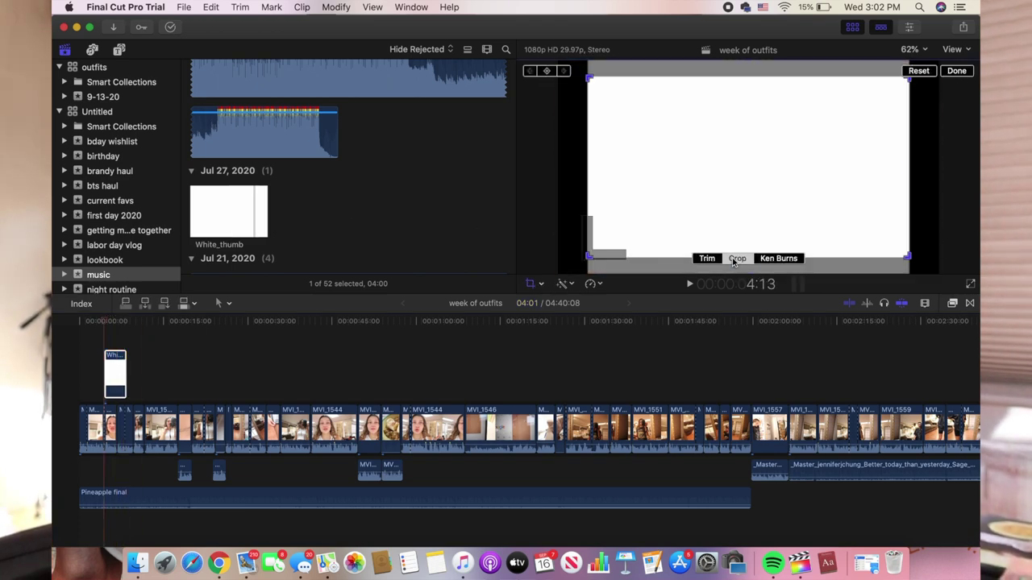
{"action": "left_click", "coordinate": [966, 71]}
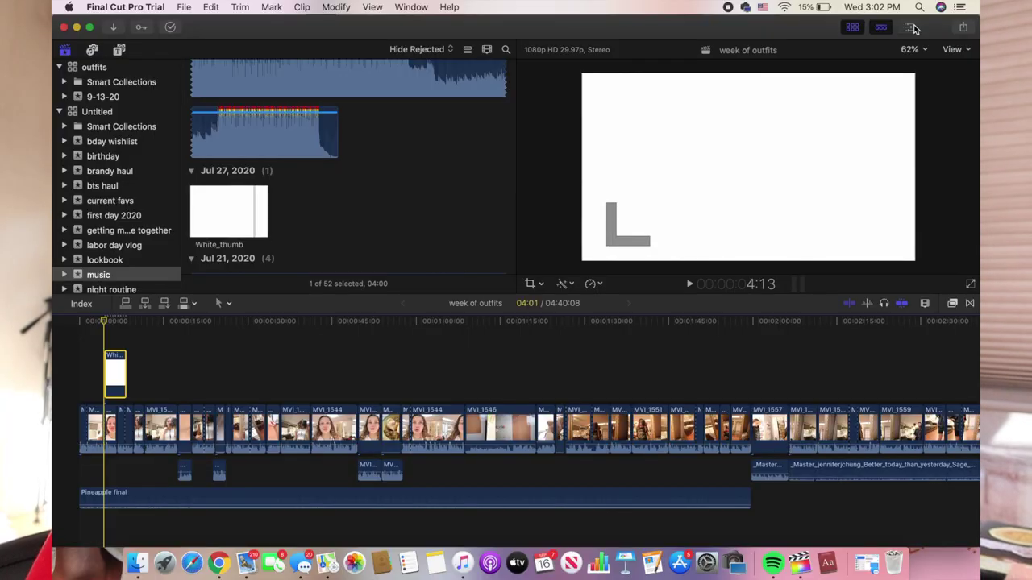
{"action": "left_click", "coordinate": [911, 28]}
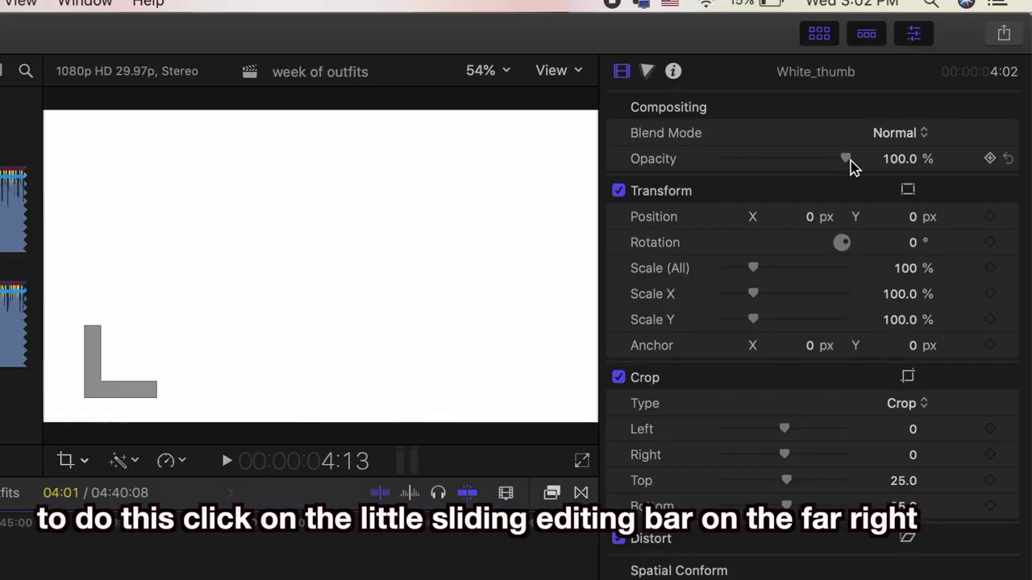
{"action": "left_click_drag", "start_coordinate": [850, 160], "coordinate": [850, 165]}
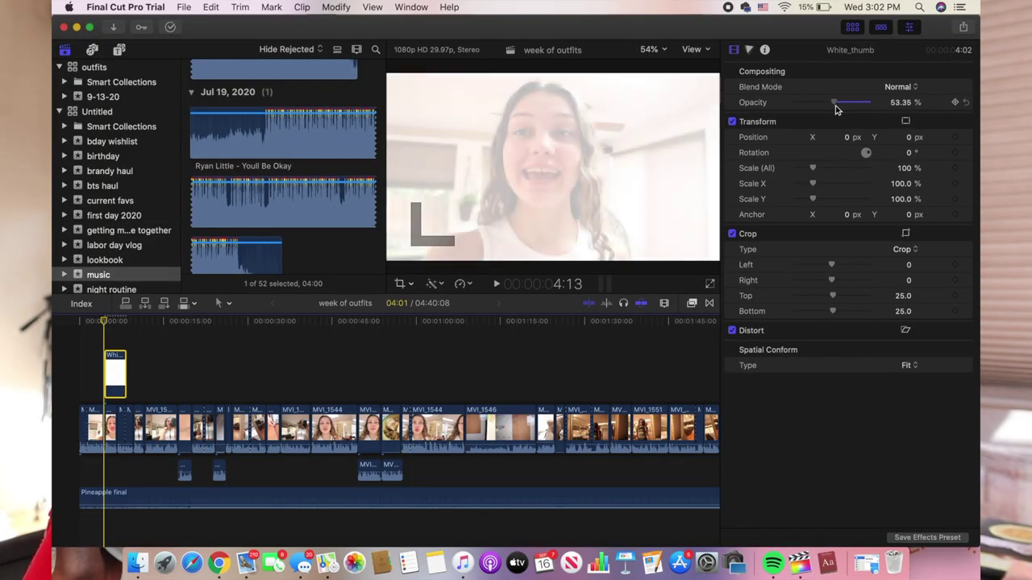
{"action": "left_click_drag", "start_coordinate": [836, 109], "coordinate": [830, 109]}
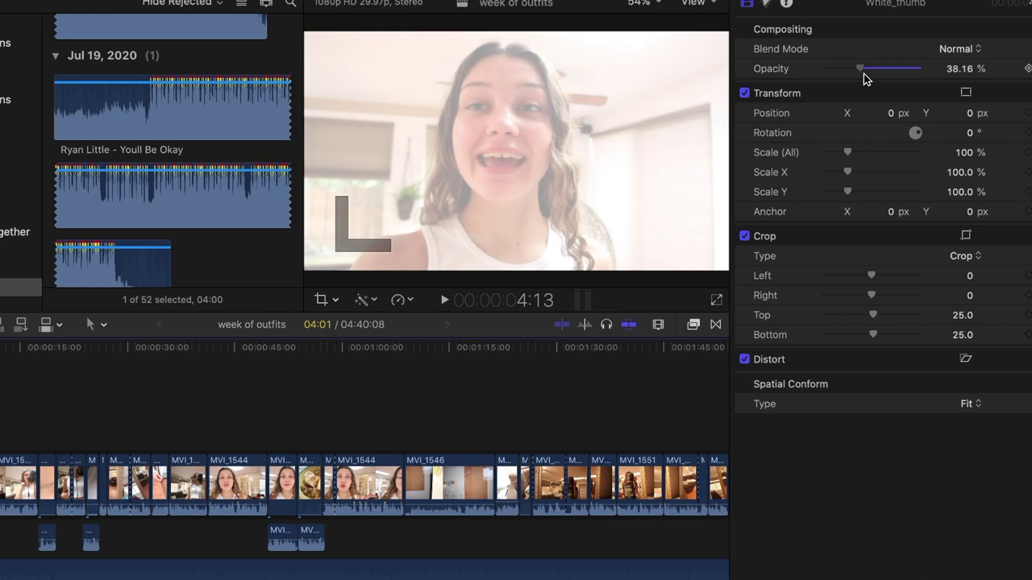
{"action": "left_click_drag", "start_coordinate": [861, 71], "coordinate": [857, 71]}
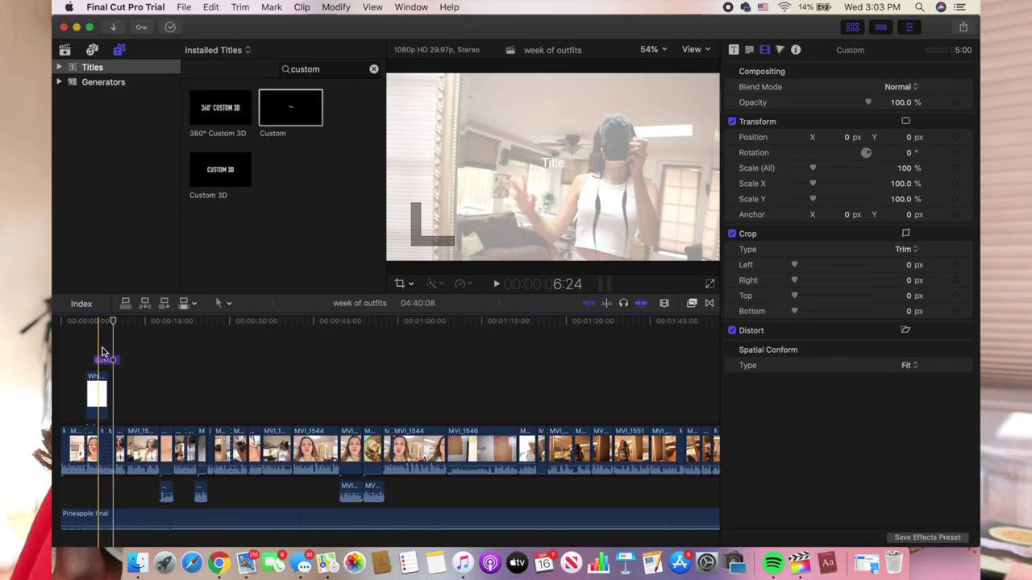
Step: Correct the Custom title text to 'online school week of outfits' in Helvetica Neue Bold
{"action": "left_click", "coordinate": [104, 359]}
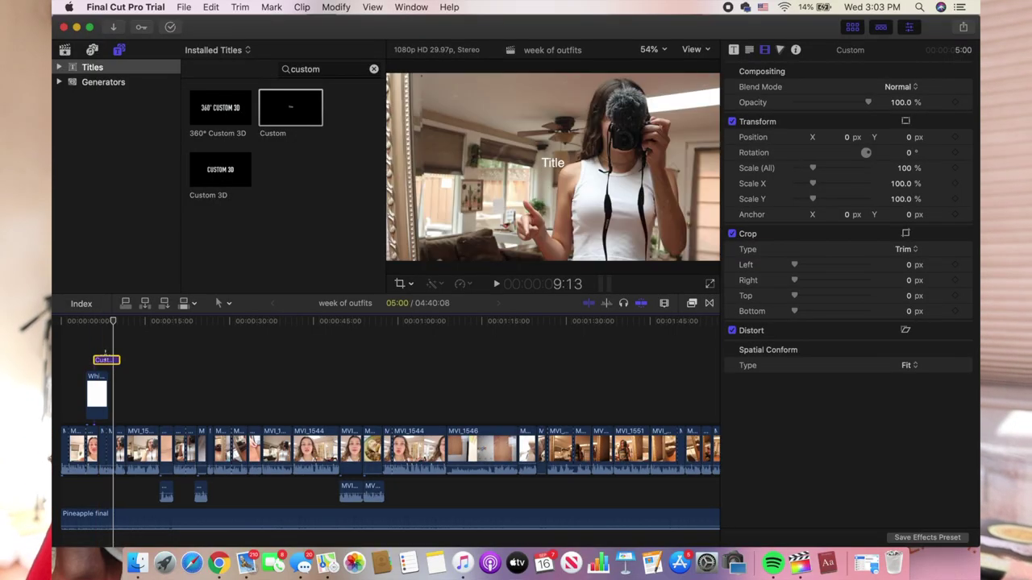
{"action": "left_click_drag", "start_coordinate": [92, 355], "coordinate": [87, 355]}
{"action": "left_click", "coordinate": [749, 49]}
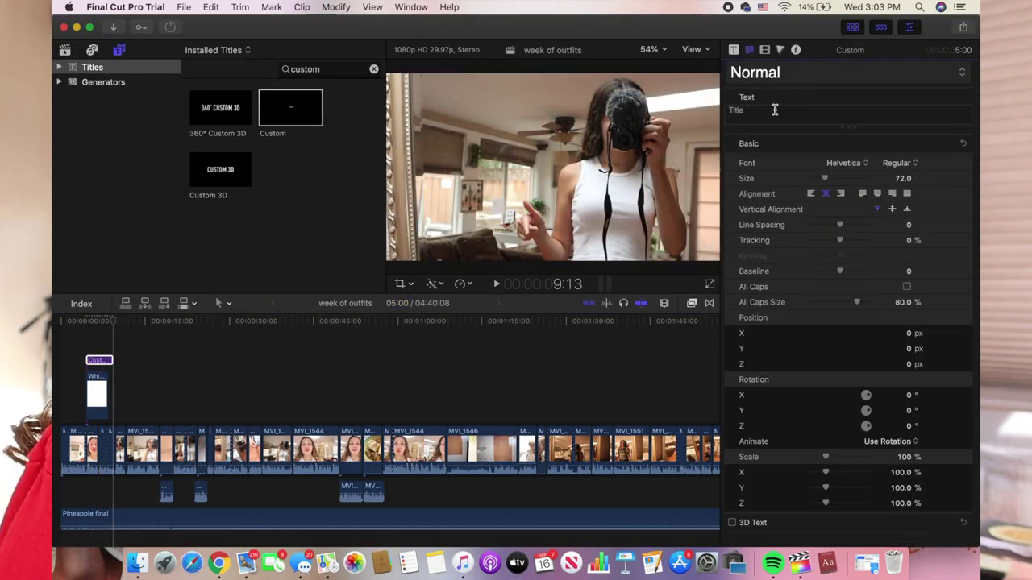
{"action": "key", "text": "BackSpace"}
{"action": "key", "text": "BackSpace"}
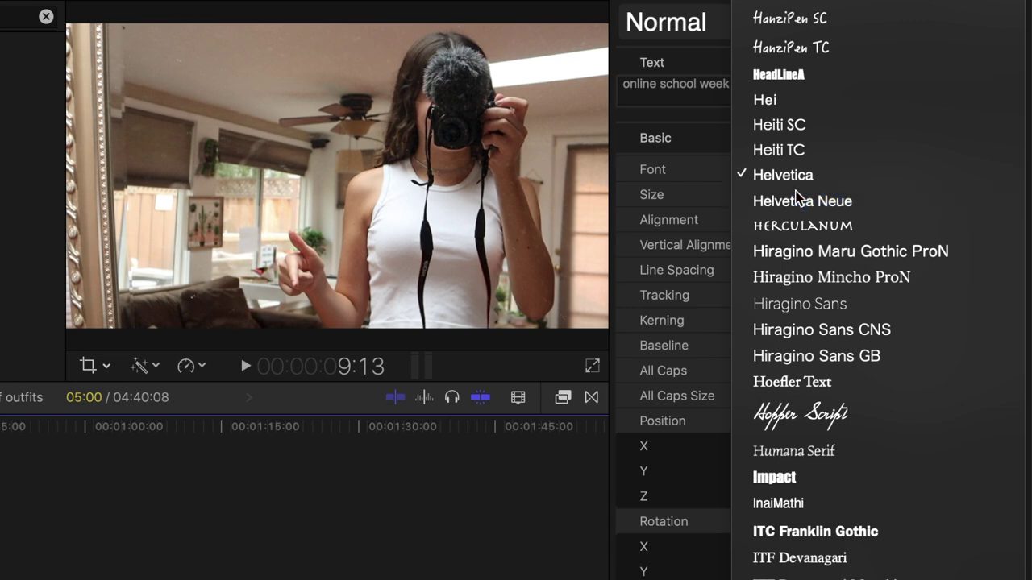
{"action": "left_click", "coordinate": [843, 181]}
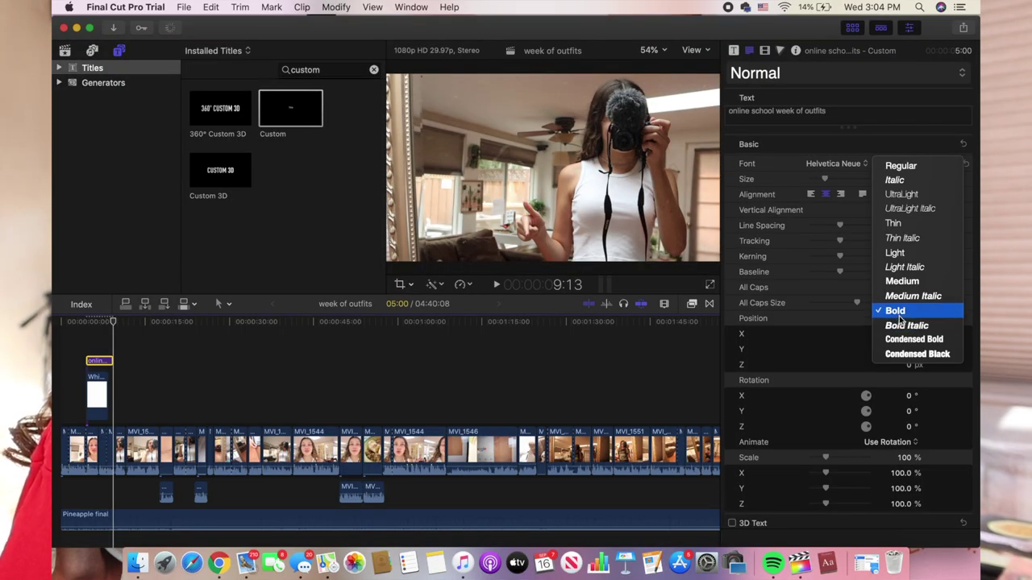
Step: Give the title a dark purple face colour and enlarge it to size 142
{"action": "scroll", "coordinate": [841, 500], "scroll_direction": "down", "scroll_amount": 5}
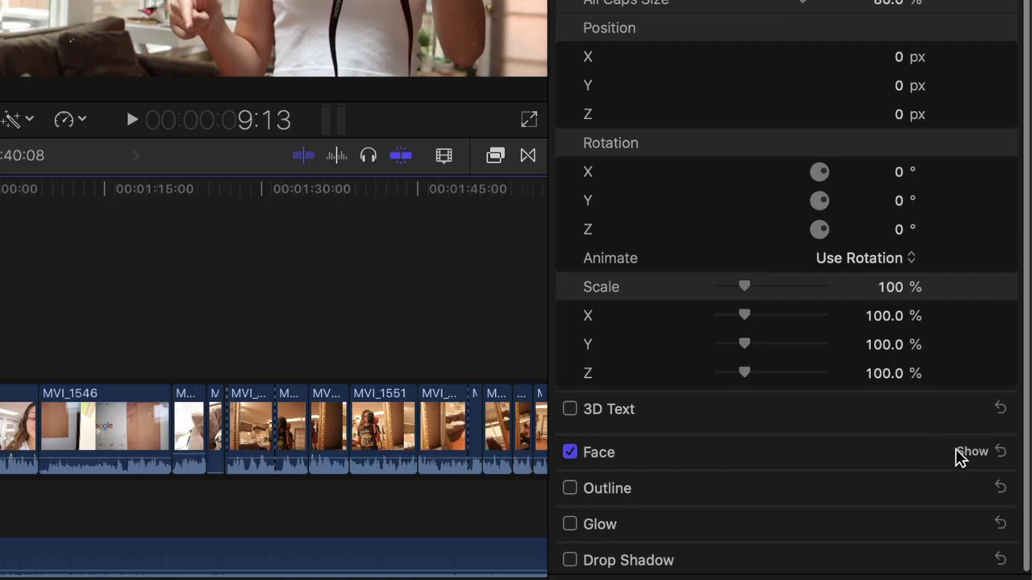
{"action": "left_click", "coordinate": [955, 450]}
{"action": "scroll", "coordinate": [751, 537], "scroll_direction": "down", "scroll_amount": 3}
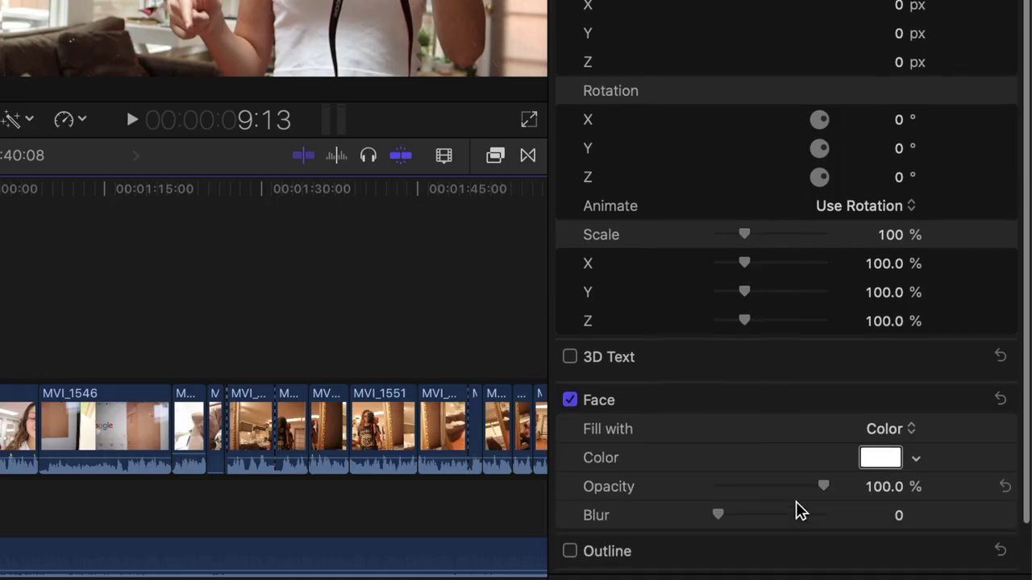
{"action": "left_click", "coordinate": [918, 455]}
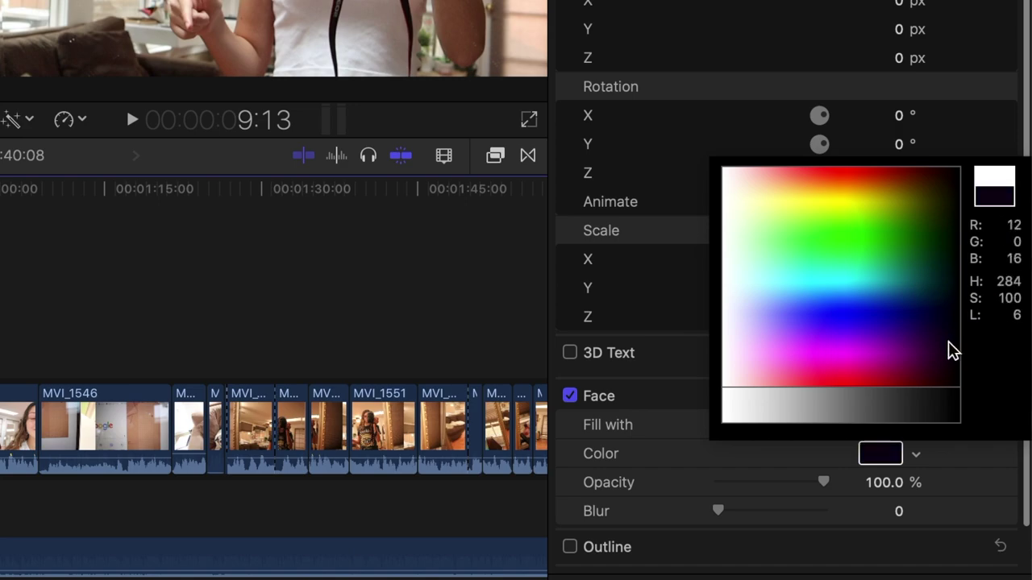
{"action": "key", "text": "Escape"}
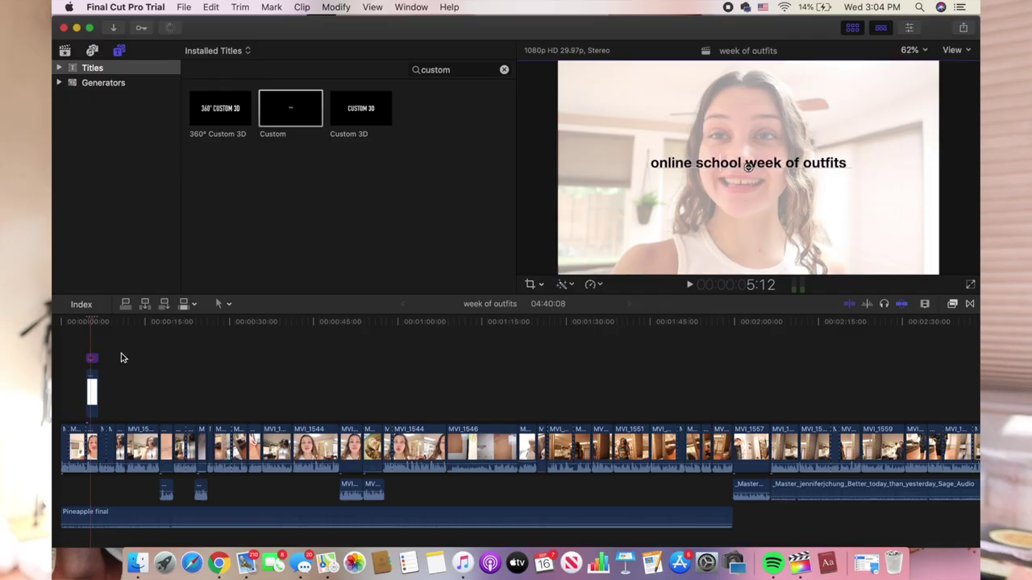
{"action": "left_click", "coordinate": [910, 26]}
{"action": "left_click_drag", "start_coordinate": [830, 179], "coordinate": [841, 182]}
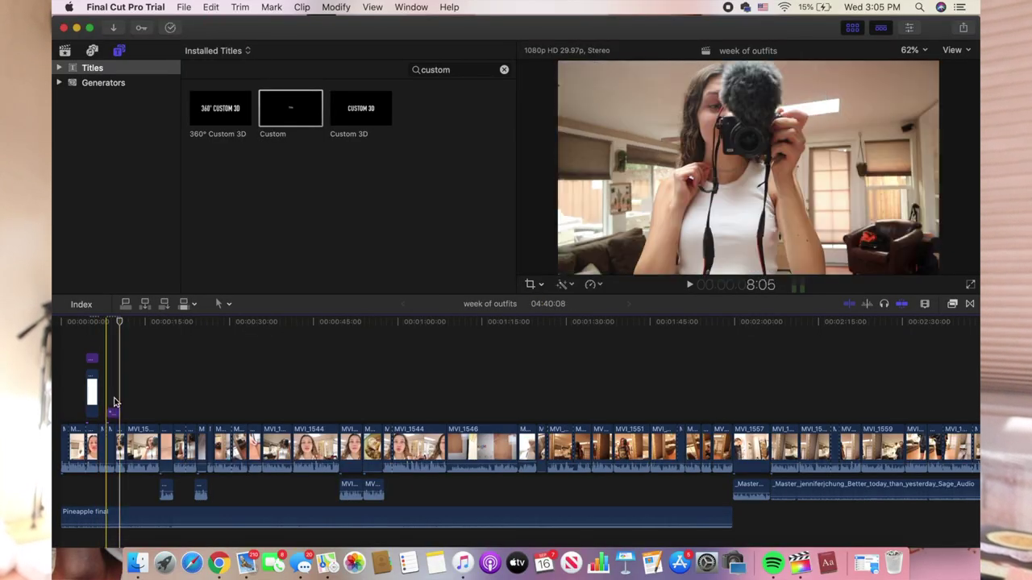
Step: Set the face colour of the 'i honestly need to clean it' caption to dark purple
{"action": "left_click", "coordinate": [112, 413]}
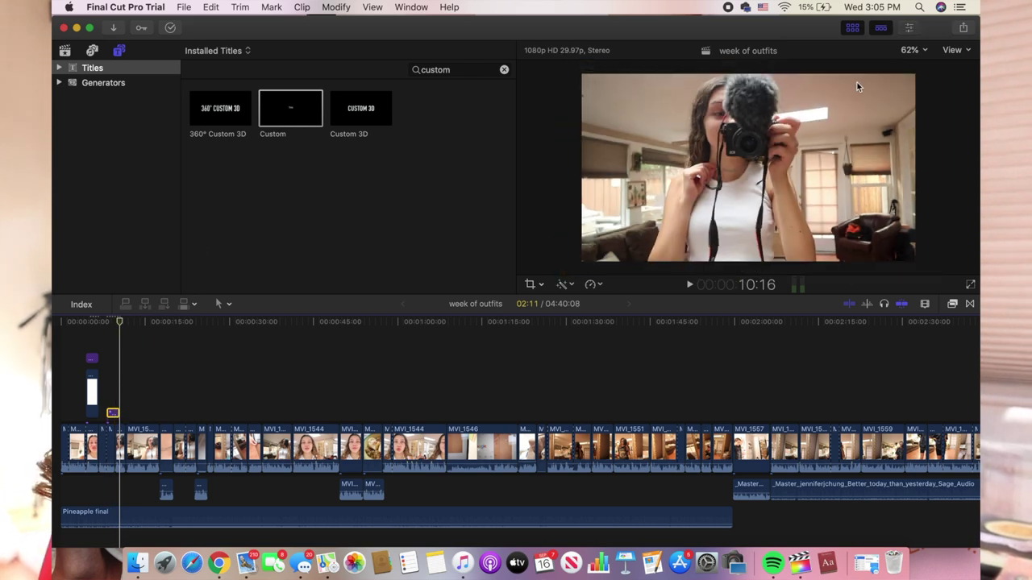
{"action": "left_click", "coordinate": [909, 29]}
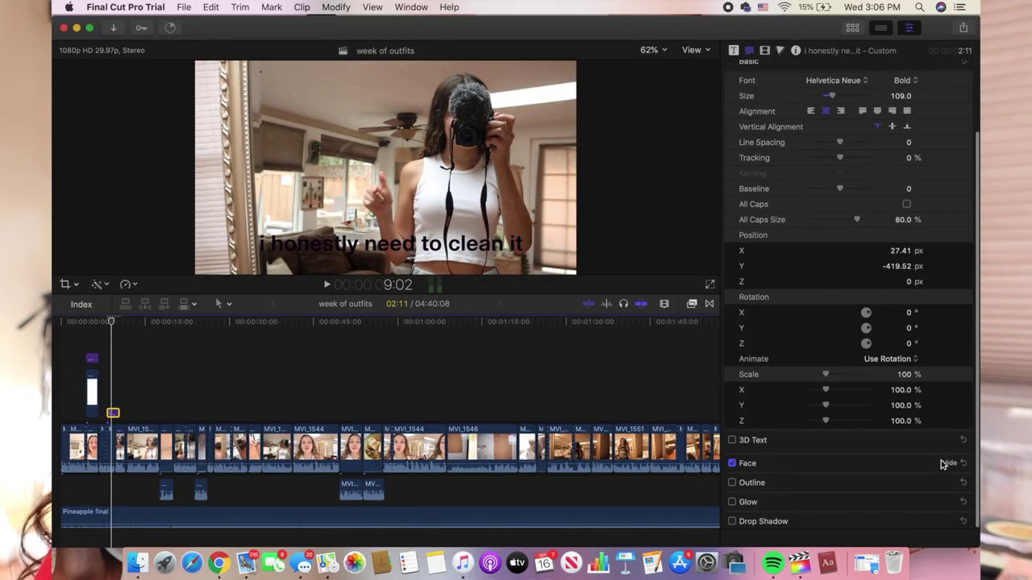
{"action": "left_click", "coordinate": [945, 464]}
{"action": "left_click", "coordinate": [918, 495]}
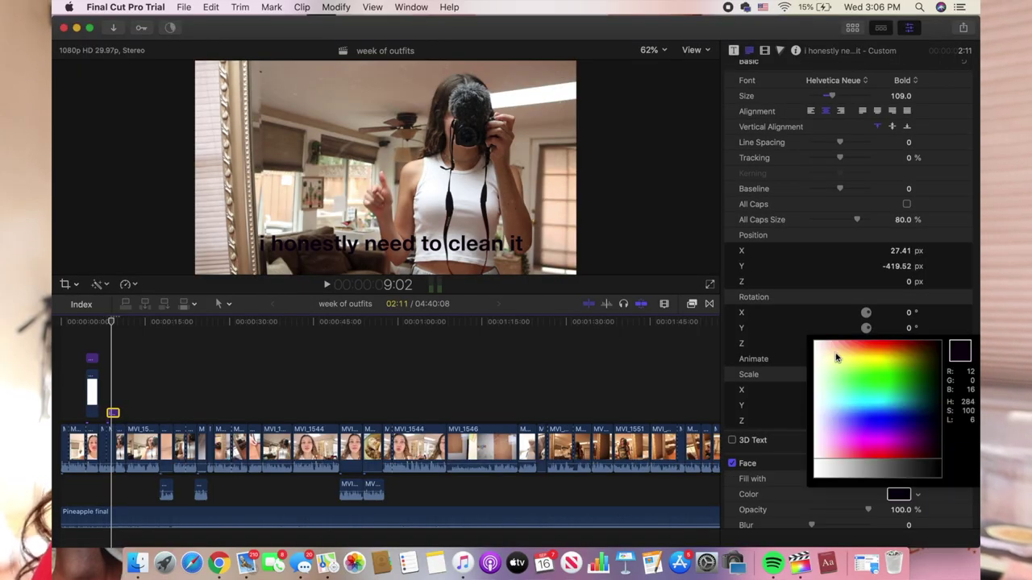
{"action": "key", "text": "Escape"}
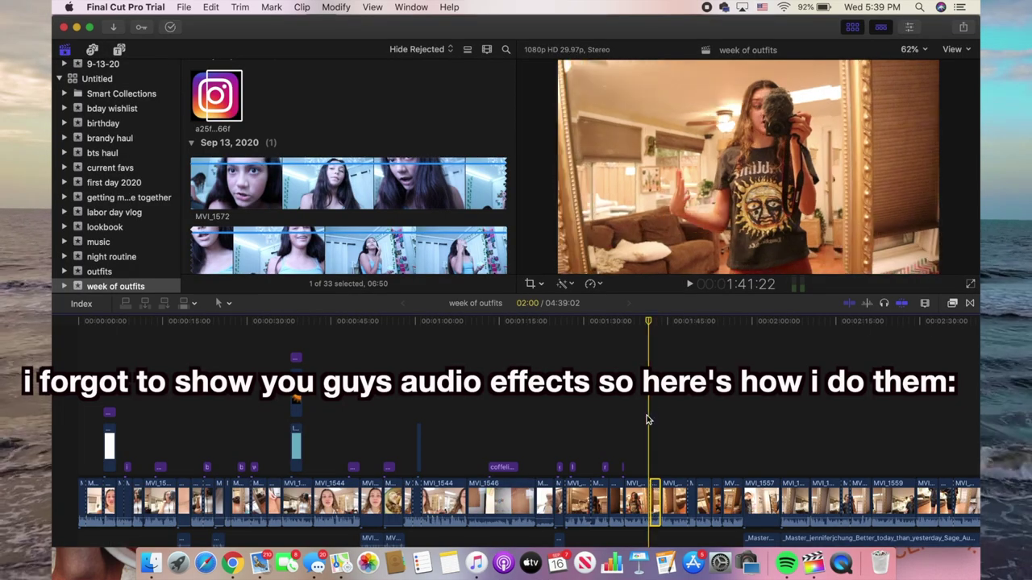
Step: Apply the Telephone audio effect to the short clip near 1:41 and play it back
{"action": "left_click", "coordinate": [647, 440]}
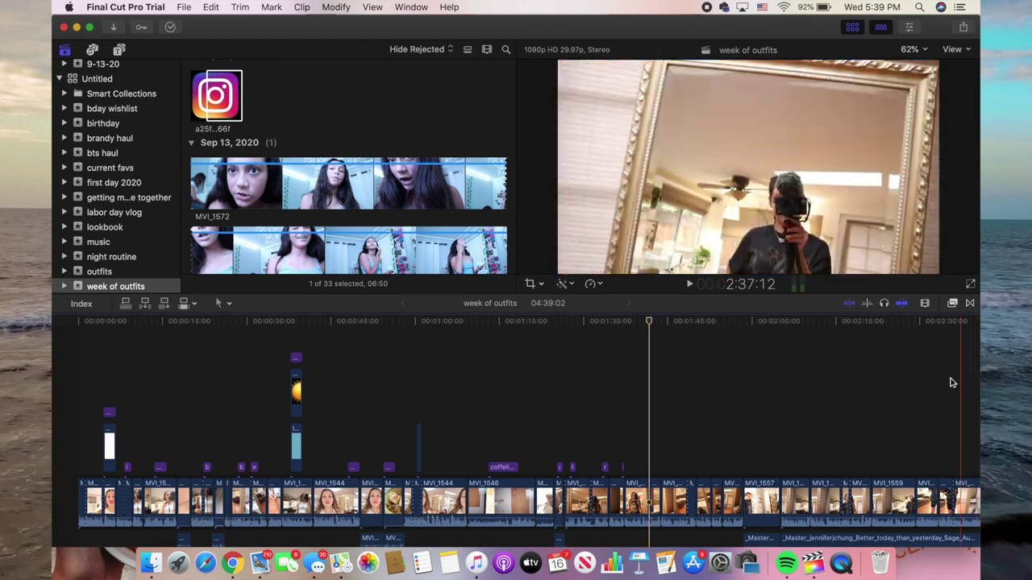
{"action": "left_click", "coordinate": [952, 303]}
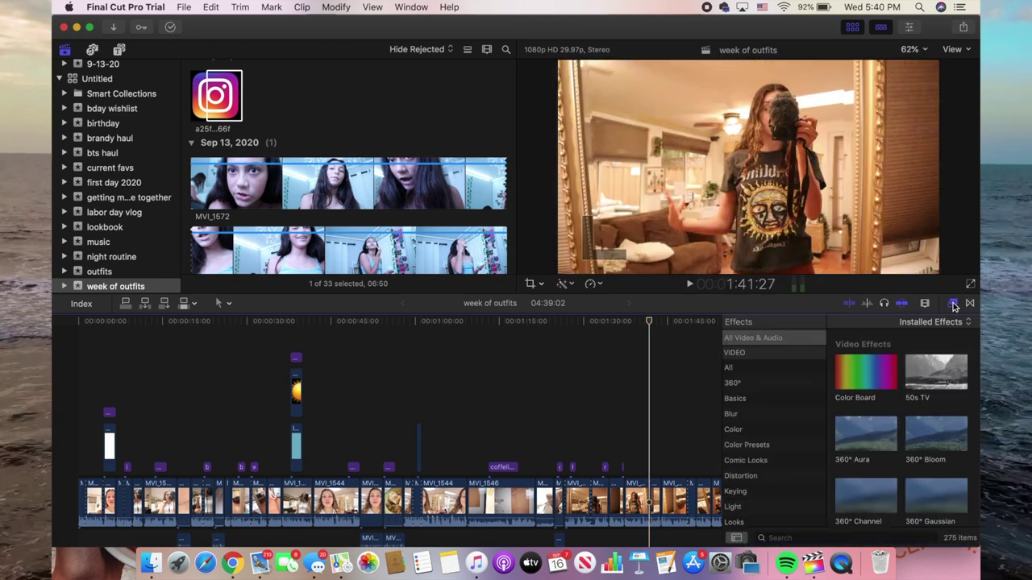
{"action": "left_click_drag", "start_coordinate": [866, 348], "coordinate": [658, 525]}
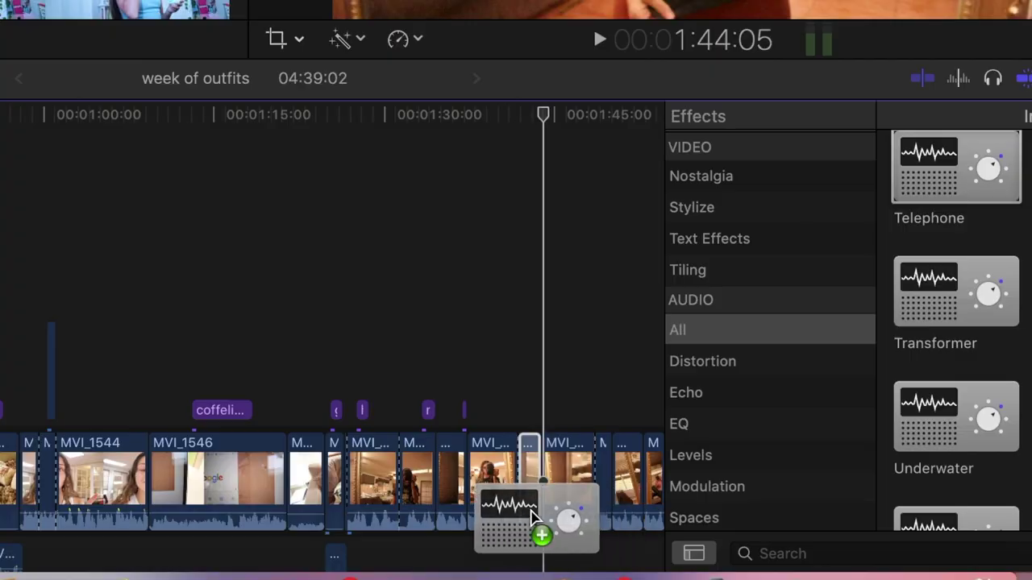
{"action": "left_click_drag", "start_coordinate": [532, 516], "coordinate": [528, 457]}
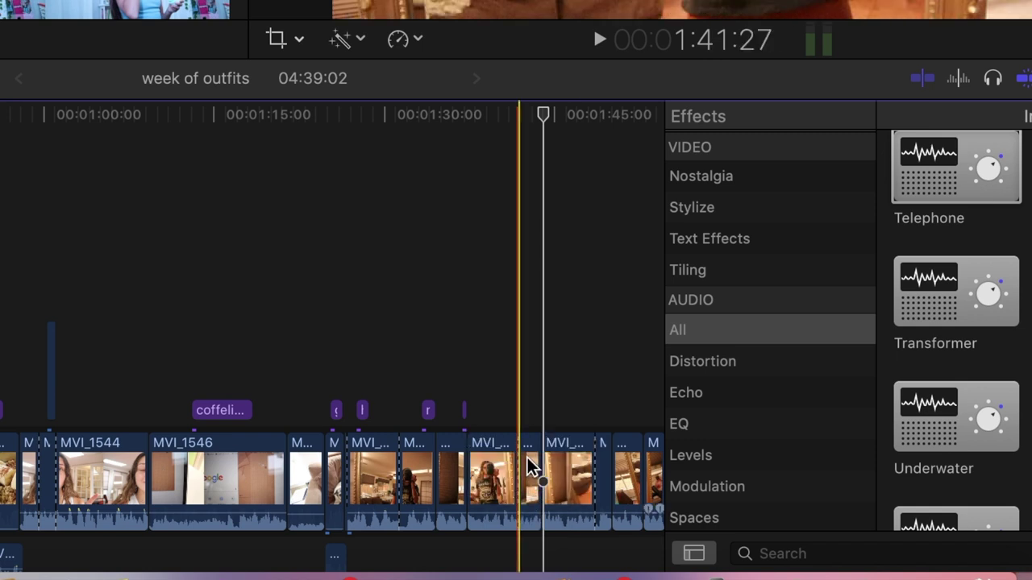
{"action": "key", "text": "super+5"}
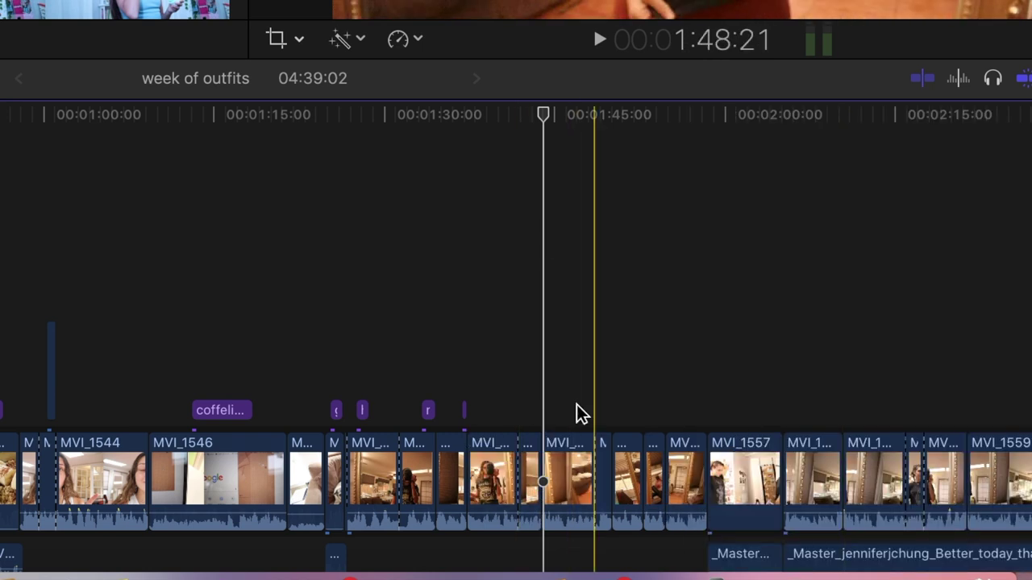
{"action": "key", "text": "space"}
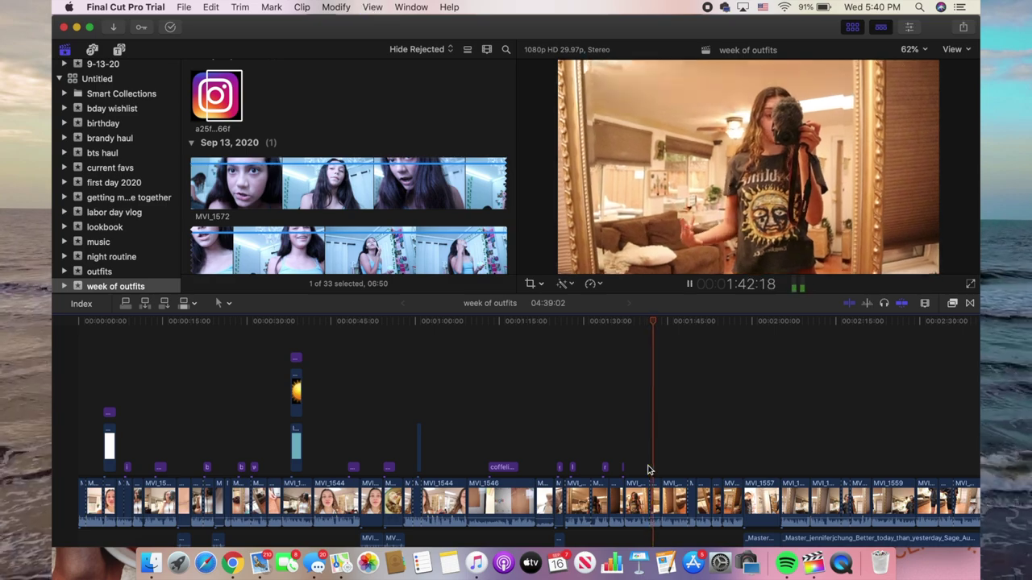